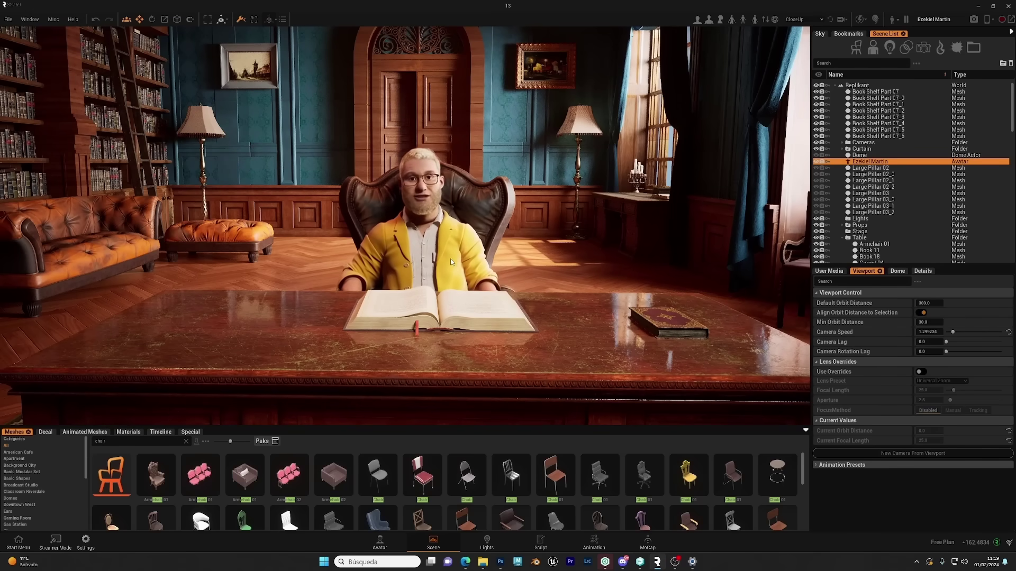
# Step: Orbit, look around and zoom in and out on the avatar seated at the desk to examine the view controls
pyautogui.moveTo(468, 251); pyautogui.dragTo(446, 258, button='right')
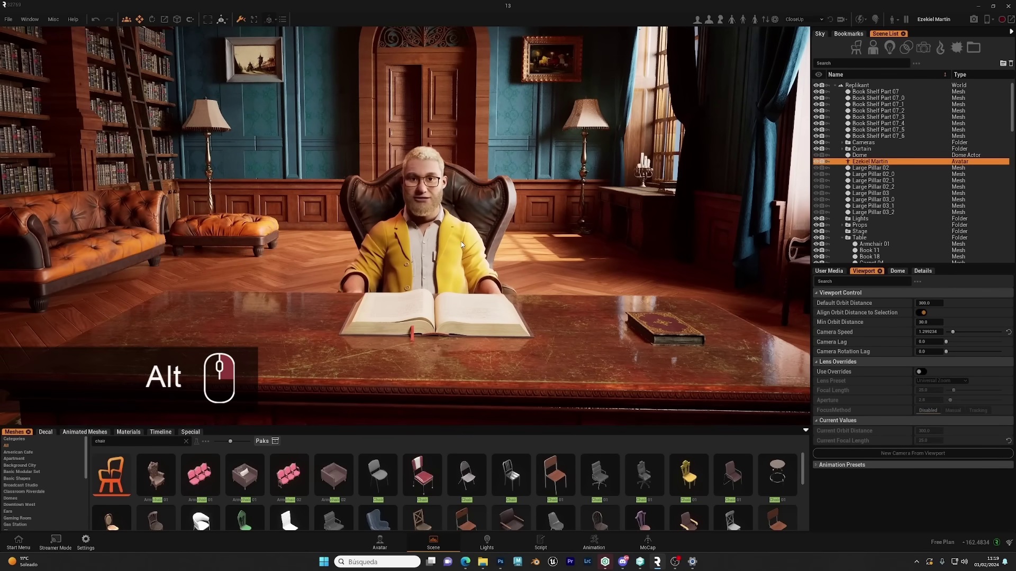
pyautogui.keyDown('alt'); pyautogui.moveTo(461, 242); pyautogui.dragTo(402, 230, button='right'); pyautogui.keyUp('alt')
pyautogui.keyDown('alt'); pyautogui.moveTo(413, 276); pyautogui.dragTo(445, 272, button='right'); pyautogui.keyUp('alt')
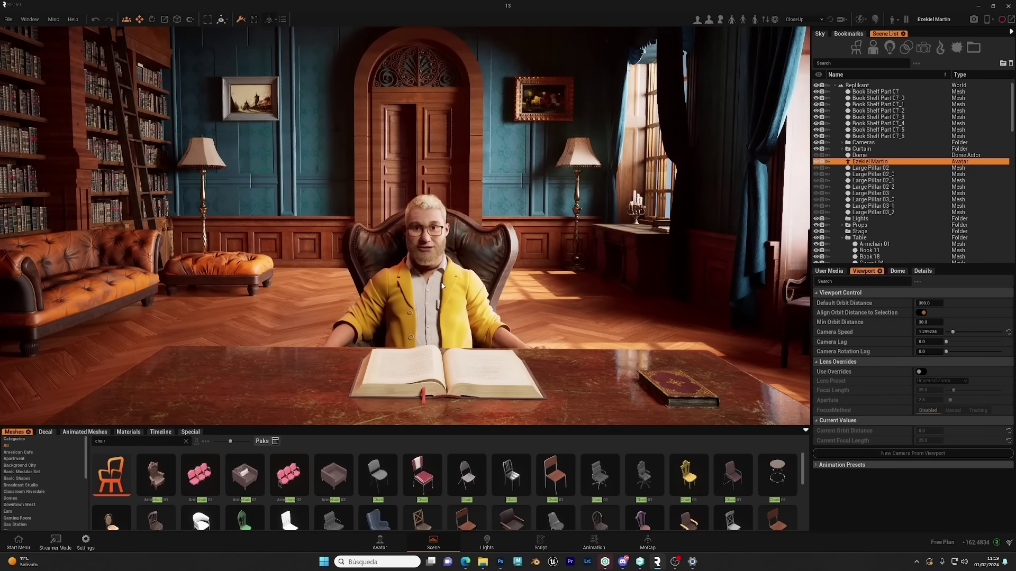
pyautogui.scroll(5, 444, 282)
pyautogui.scroll(-5, 406, 225)
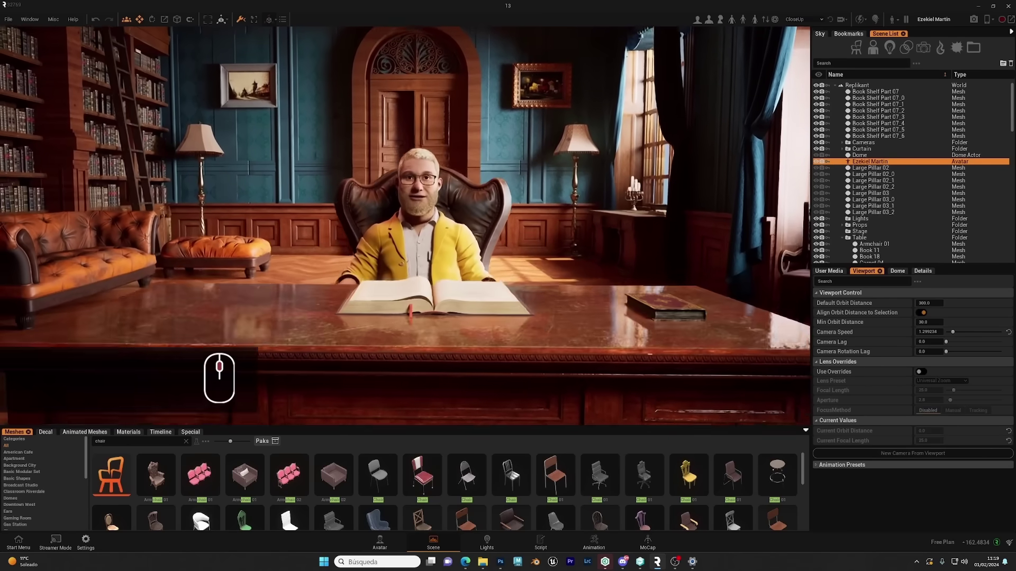
pyautogui.scroll(3, 440, 273)
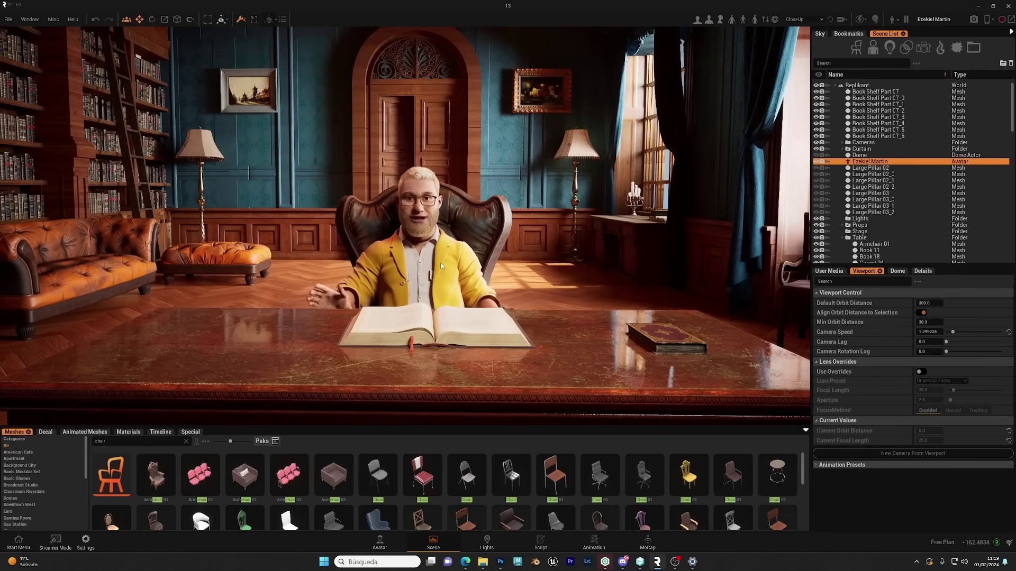
# Step: Fly the camera through the library, moving past the desk and chair to inspect the room
pyautogui.moveTo(442, 265)
pyautogui.mouseDown(button='right')
pyautogui.moveTo(447, 244)
pyautogui.moveTo(434, 255)
pyautogui.mouseUp(button='right')
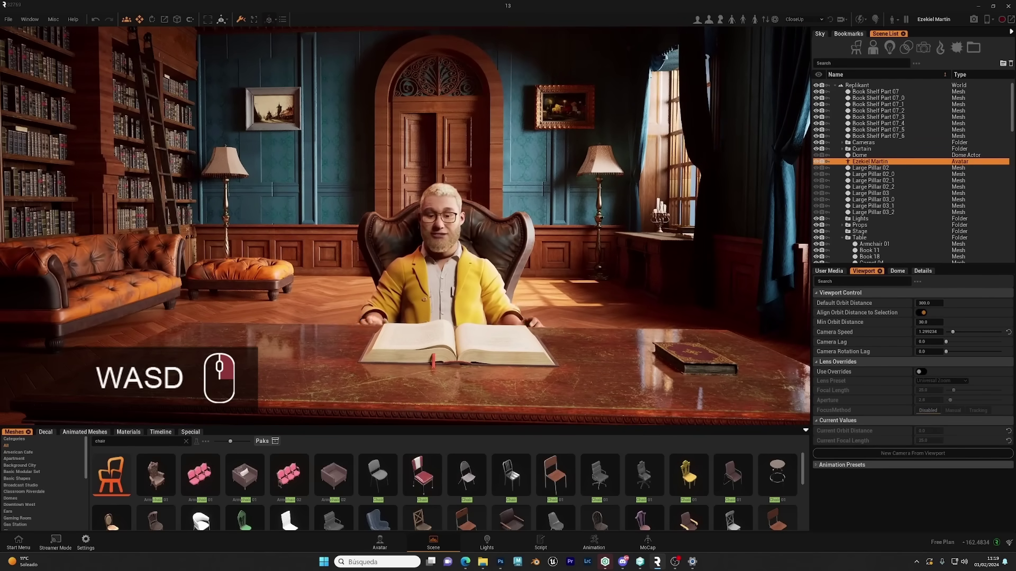
pyautogui.press('w')
pyautogui.press('d')
pyautogui.press('s')
pyautogui.press('d')
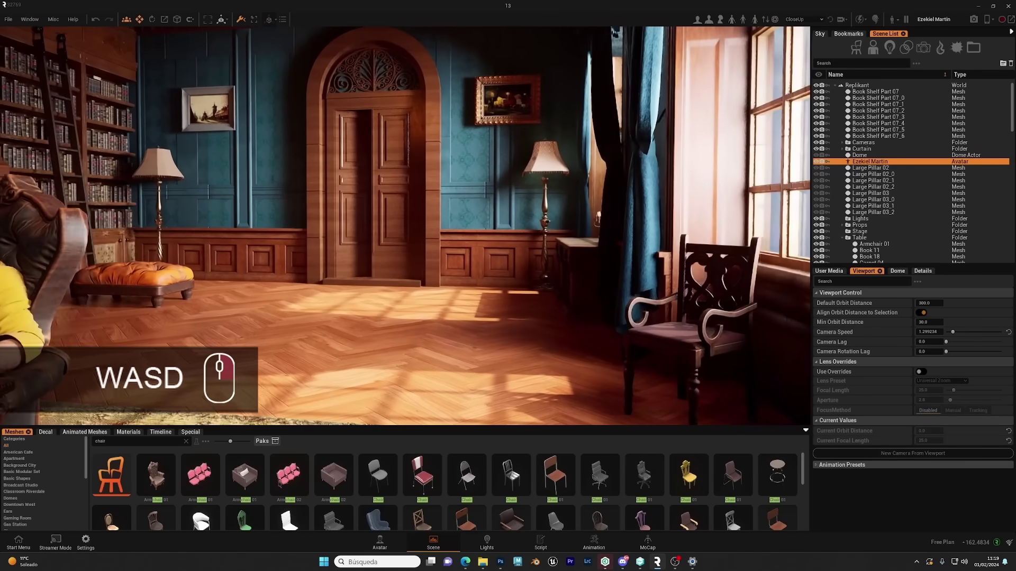
pyautogui.press('a')
pyautogui.press('w')
pyautogui.moveTo(405, 226); pyautogui.dragTo(712, 226, button='right')
pyautogui.press('w')
pyautogui.press('w')
pyautogui.press('w')
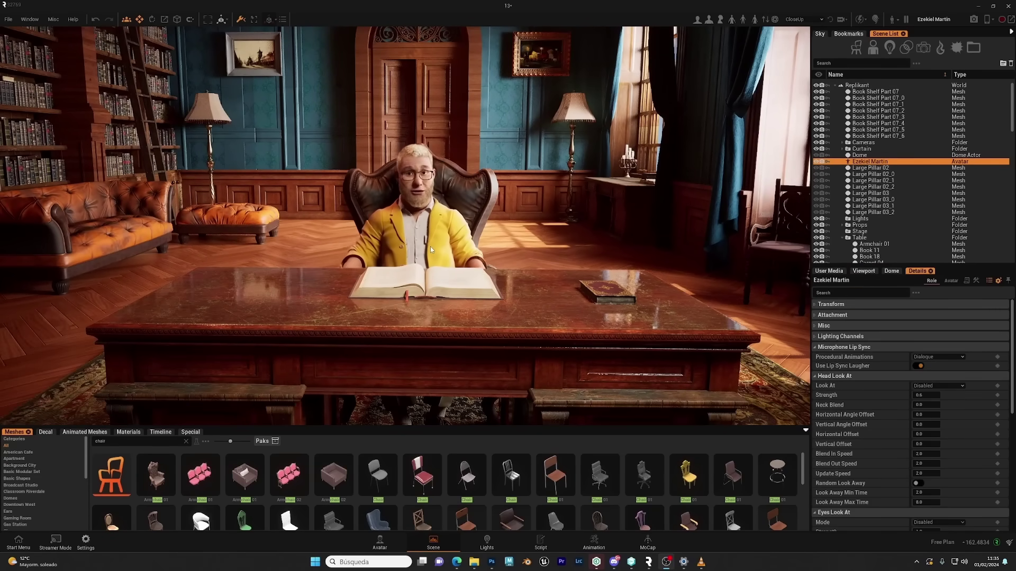
# Step: Disable Use Camera Orbit By Default in the viewport preferences and close the preferences
pyautogui.moveTo(436, 251)
pyautogui.mouseDown(button='right')
pyautogui.moveTo(498, 247)
pyautogui.moveTo(418, 254)
pyautogui.moveTo(423, 158)
pyautogui.moveTo(427, 256)
pyautogui.mouseUp(button='right')
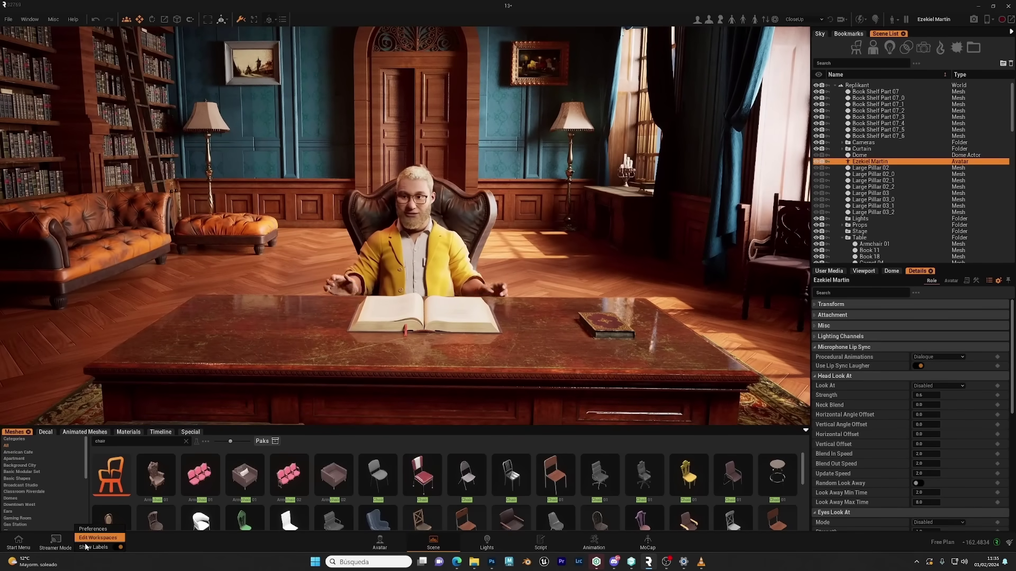
pyautogui.click(85, 542)
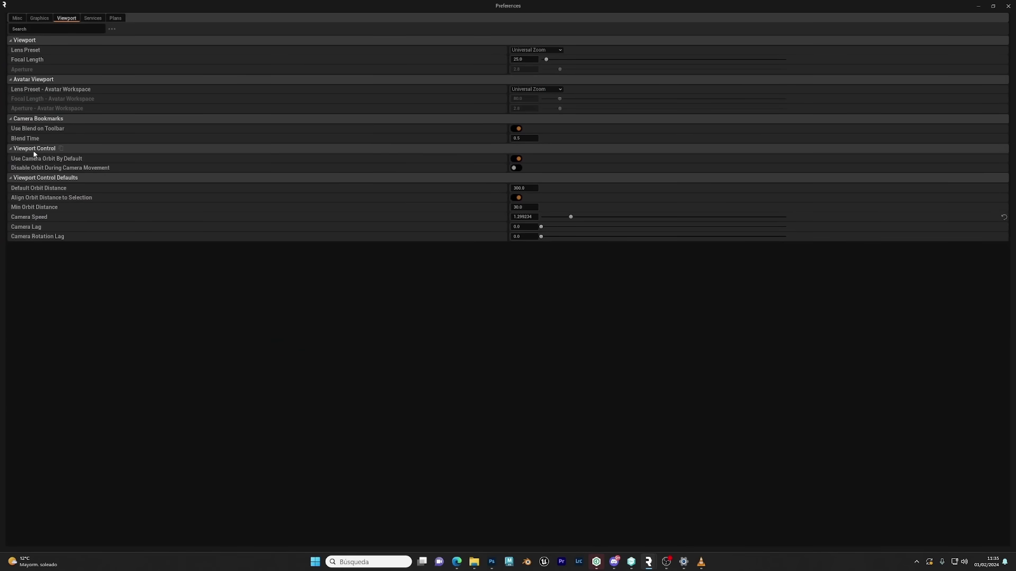
pyautogui.moveTo(33, 163)
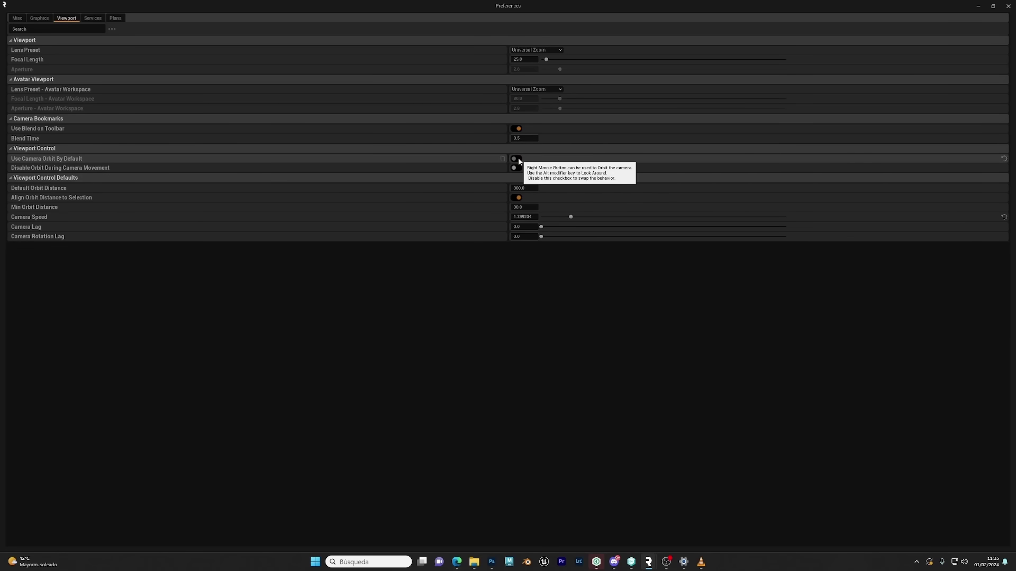
pyautogui.click(1008, 7)
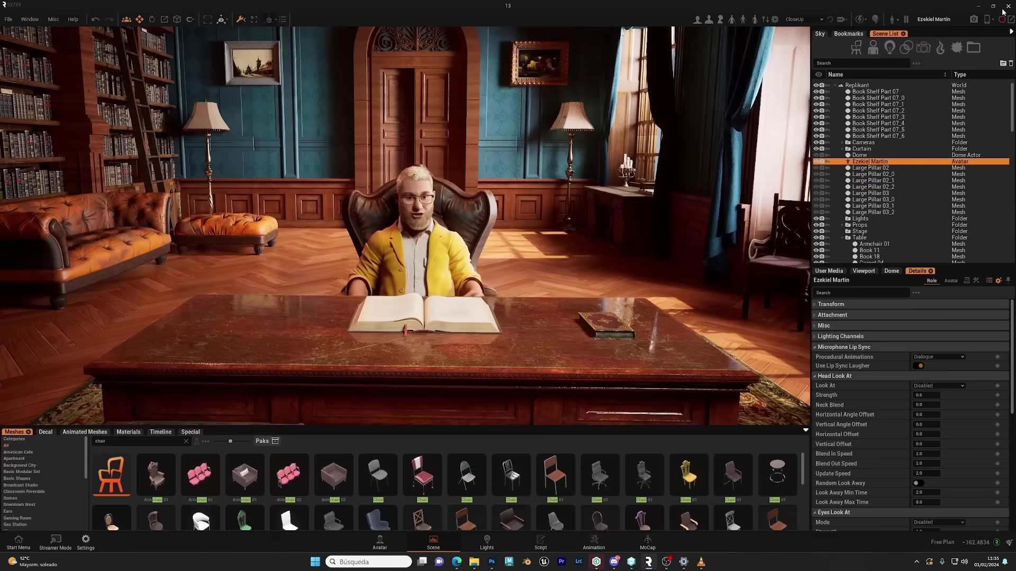
# Step: Test looking around, orbiting and moving forward around the avatar seated at the desk
pyautogui.moveTo(526, 210); pyautogui.dragTo(455, 281, button='right')
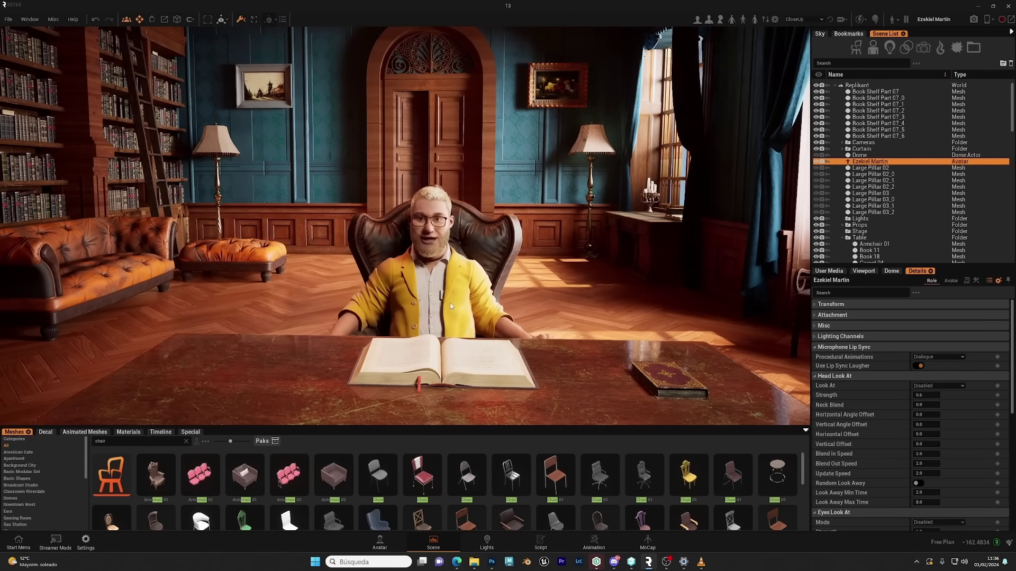
pyautogui.moveTo(448, 312)
pyautogui.keyDown('alt'); pyautogui.mouseDown(button='right')
pyautogui.moveTo(328, 313)
pyautogui.moveTo(477, 313)
pyautogui.moveTo(497, 344)
pyautogui.moveTo(450, 338)
pyautogui.moveTo(443, 312)
pyautogui.mouseUp(button='right'); pyautogui.keyUp('alt')
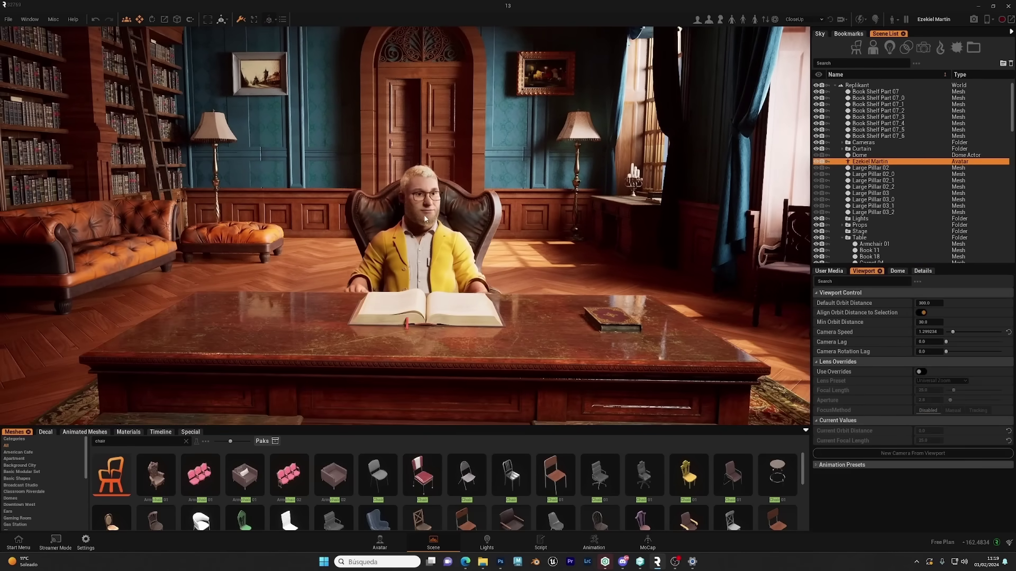
pyautogui.press('w')
pyautogui.moveTo(424, 215); pyautogui.dragTo(433, 209, button='right')
pyautogui.press('w')
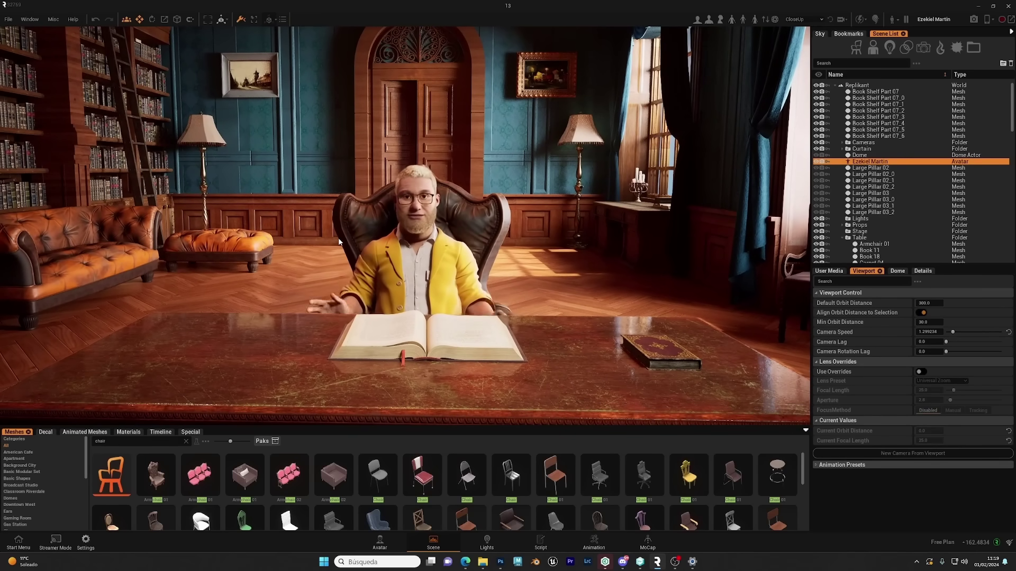
pyautogui.moveTo(442, 278); pyautogui.dragTo(440, 263, button='right')
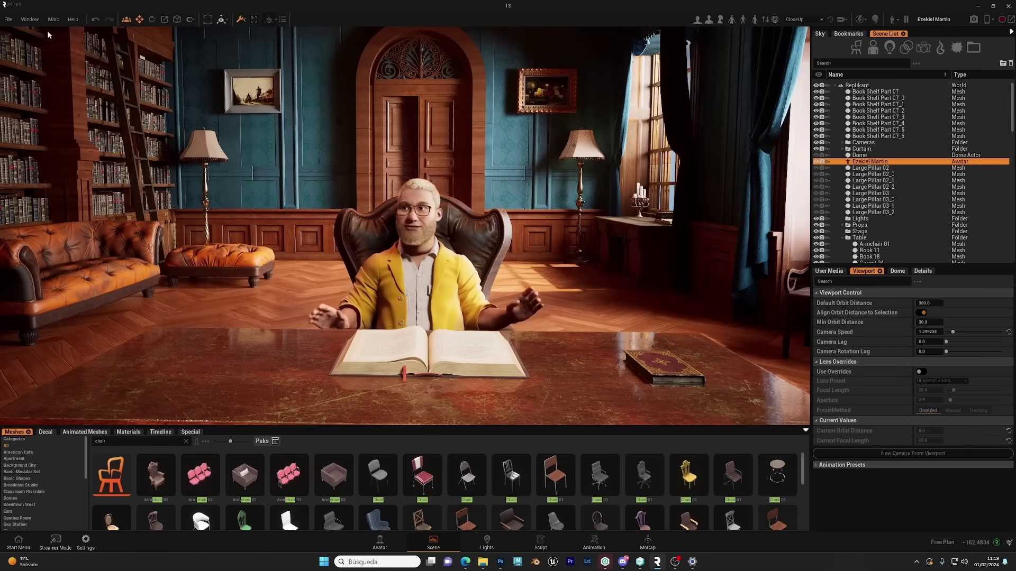
# Step: Switch Align Orbit Distance to Selection off and on again in the viewport controls
pyautogui.click(32, 20)
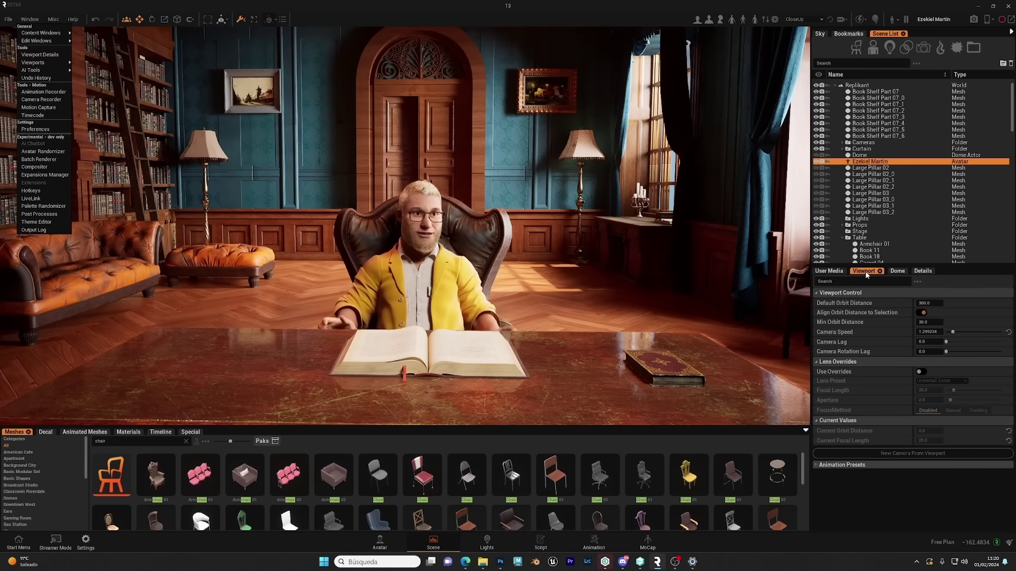
pyautogui.moveTo(740, 344); pyautogui.dragTo(760, 322, button='right')
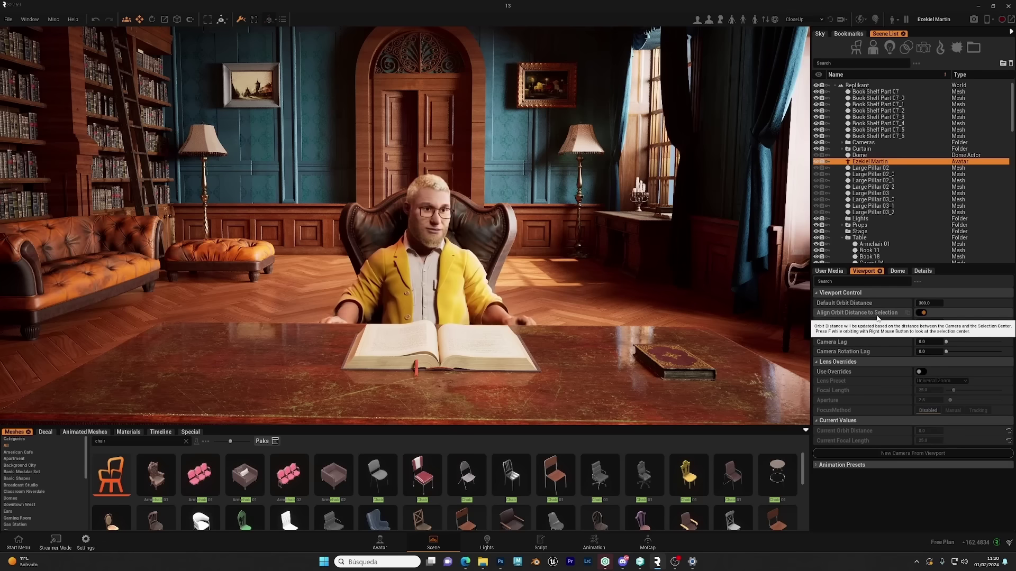
pyautogui.click(922, 313)
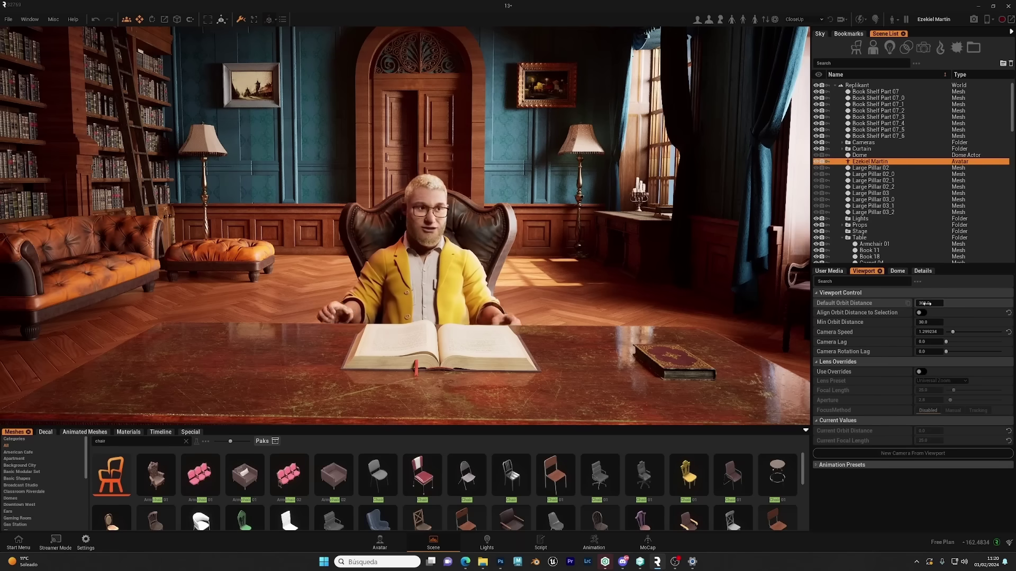
pyautogui.click(921, 312)
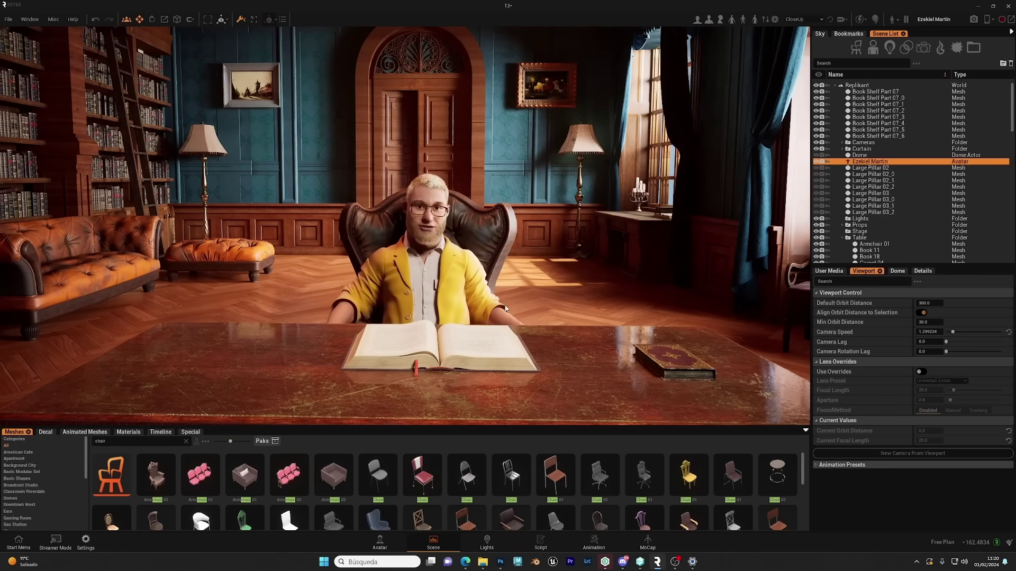
# Step: Try moving around the desk with a Camera Speed of about 5.48 and return the speed to 1.0
pyautogui.moveTo(405, 226); pyautogui.dragTo(397, 219, button='right')
pyautogui.press('s')
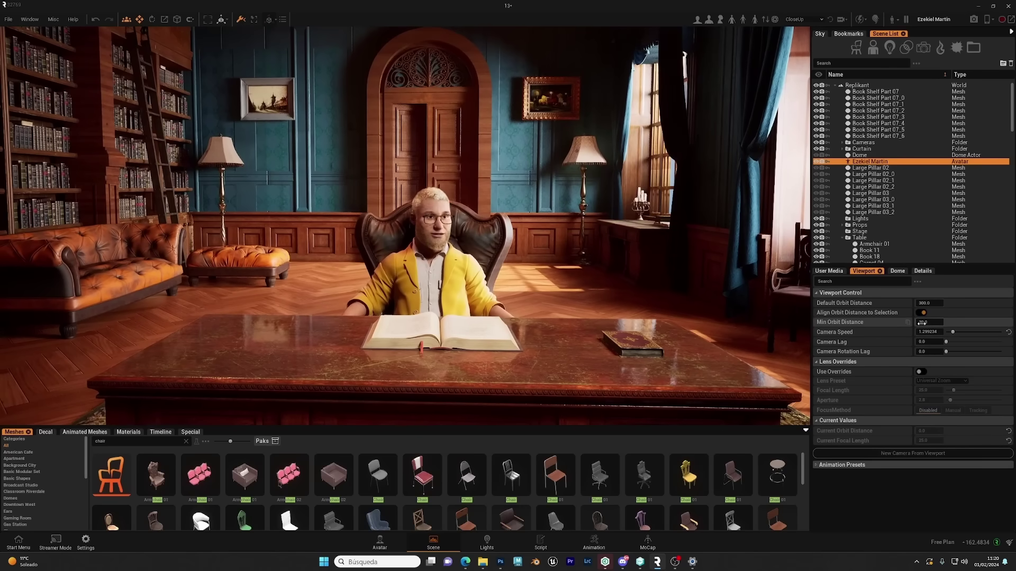
pyautogui.moveTo(480, 270); pyautogui.dragTo(510, 262, button='right')
pyautogui.press('w')
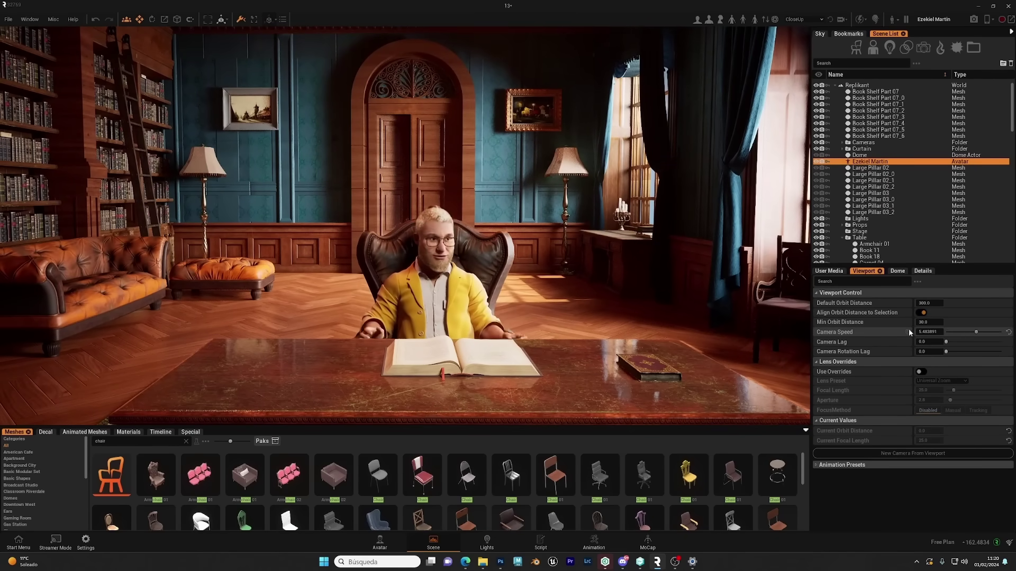
pyautogui.moveTo(405, 226); pyautogui.dragTo(264, 226, button='right')
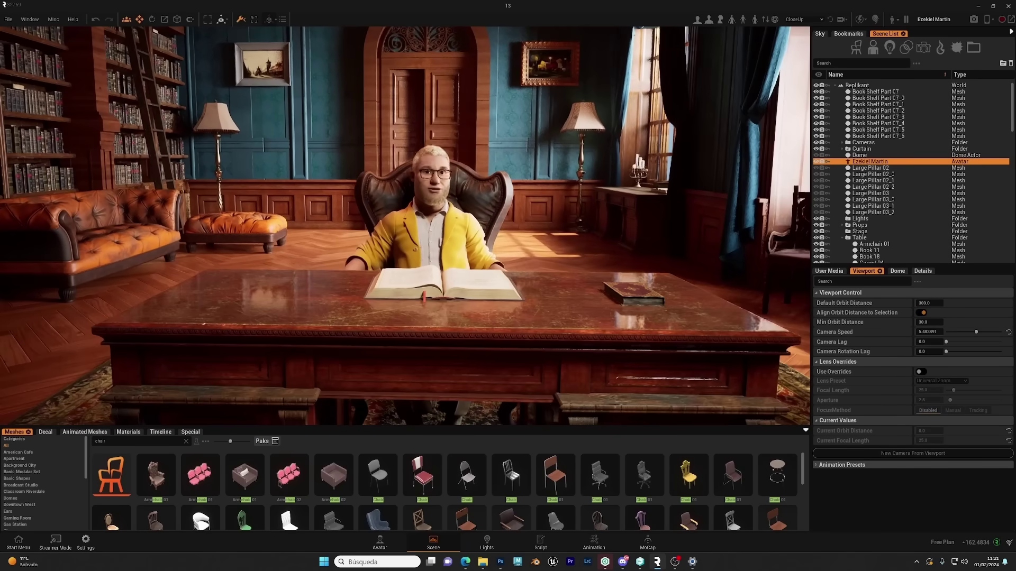
pyautogui.moveTo(976, 332); pyautogui.dragTo(955, 332)
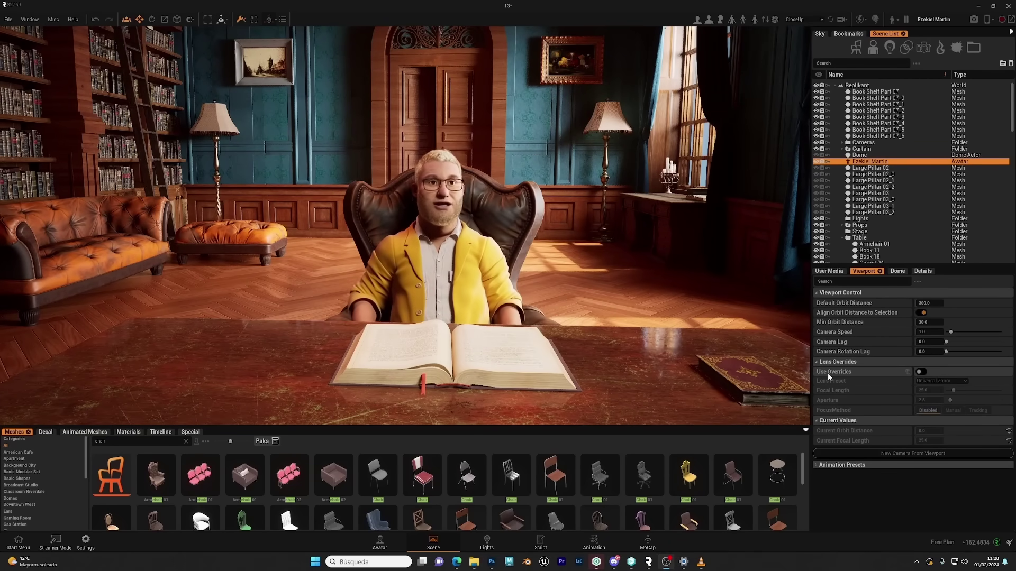
# Step: Enable the lens overrides with the Universal Zoom preset and set the focal length to about 65.1, framing the seated avatar
pyautogui.click(920, 372)
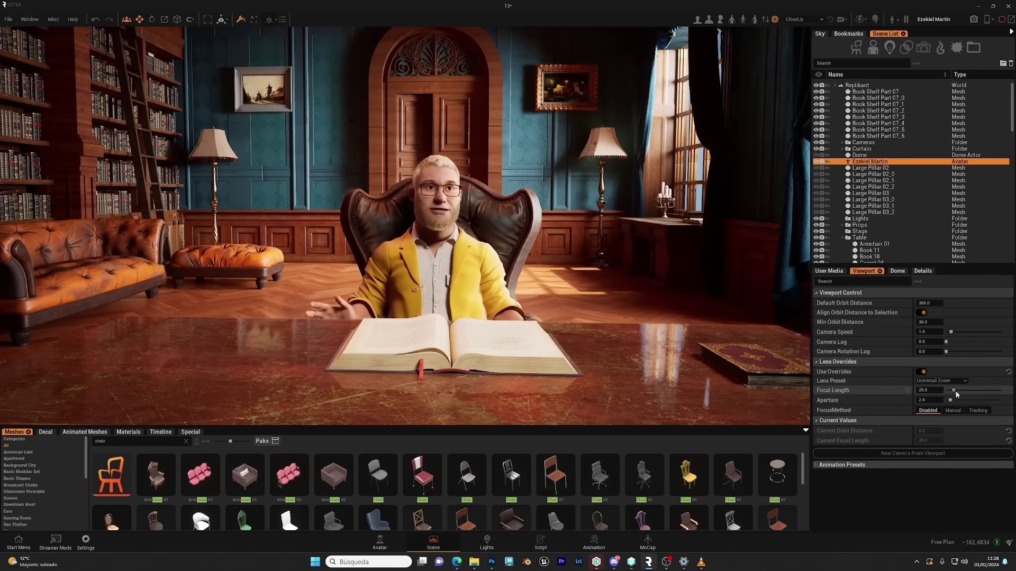
pyautogui.moveTo(955, 393)
pyautogui.mouseDown()
pyautogui.moveTo(967, 395)
pyautogui.moveTo(950, 398)
pyautogui.mouseUp()
pyautogui.scroll(5, 405, 226)
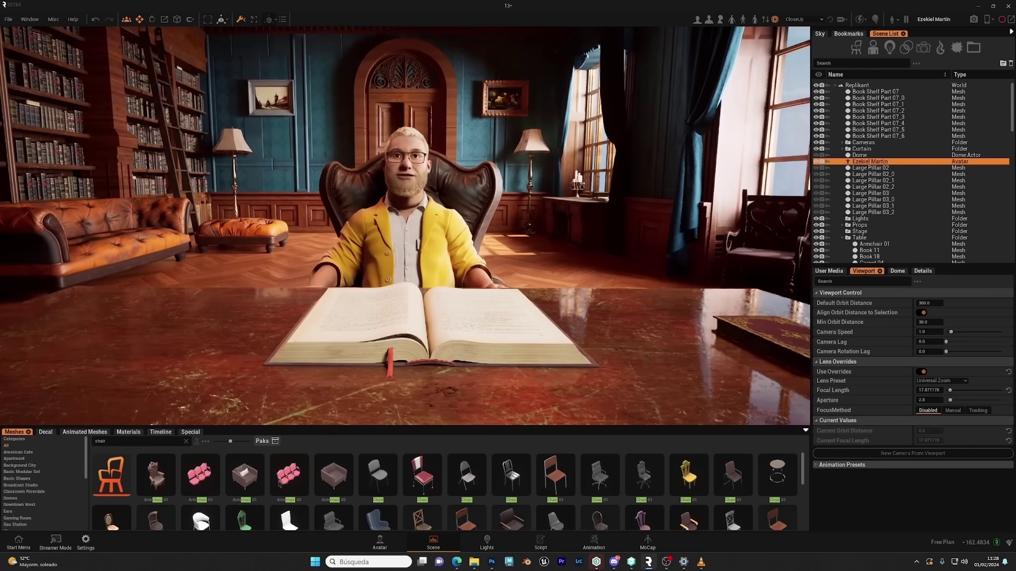
pyautogui.click(1009, 391)
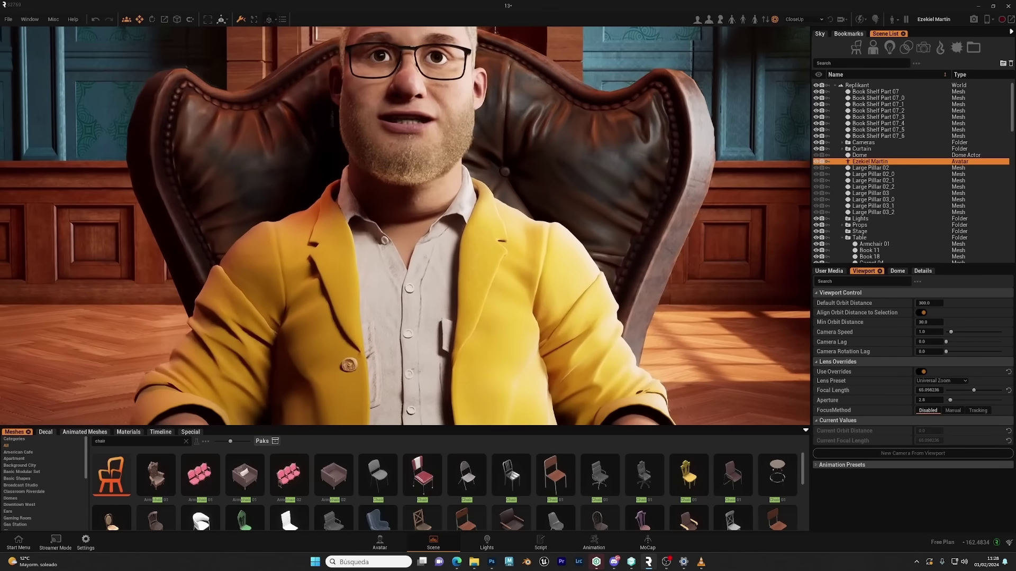
pyautogui.scroll(-2, 405, 226)
pyautogui.moveTo(405, 226)
pyautogui.mouseDown(button='right')
pyautogui.moveTo(403, 135)
pyautogui.moveTo(403, 302)
pyautogui.moveTo(403, 212)
pyautogui.mouseUp(button='right')
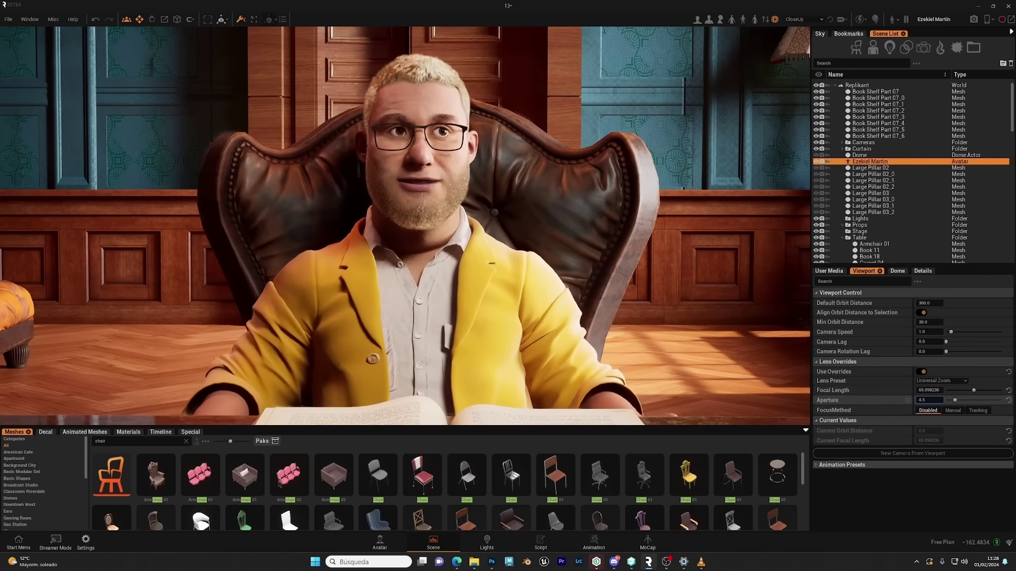
# Step: Set the focus method to Tracking on the seated avatar and try apertures of 2.1 and 1.2, settling on about 9.53
pyautogui.moveTo(937, 401); pyautogui.dragTo(924, 401)
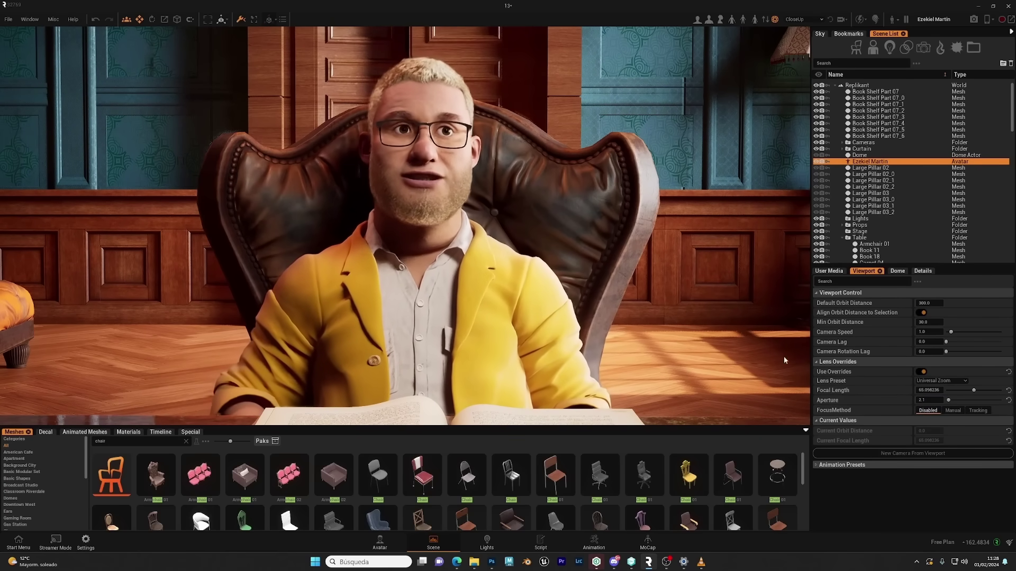
pyautogui.click(977, 411)
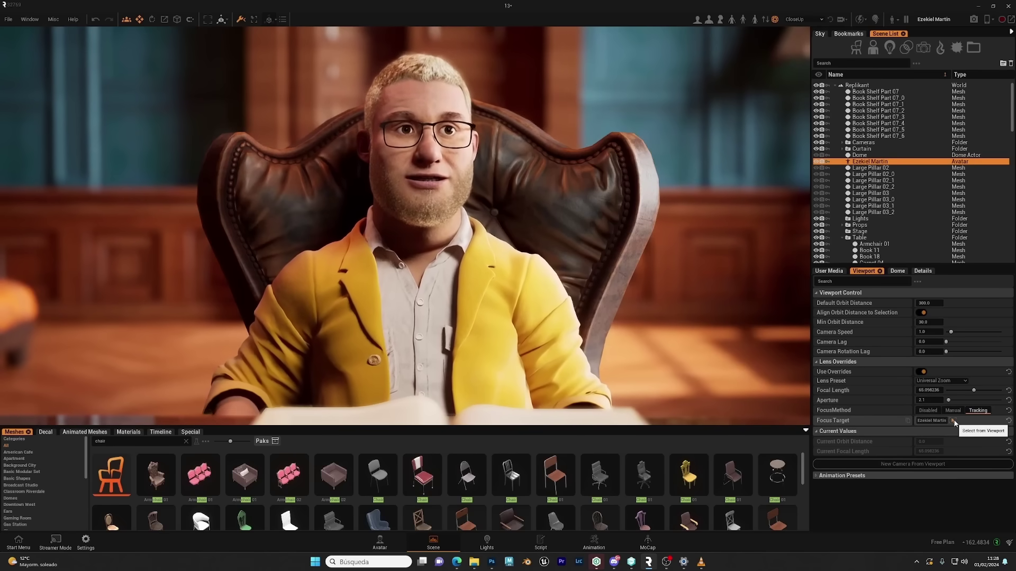
pyautogui.moveTo(411, 306); pyautogui.dragTo(390, 248, button='right')
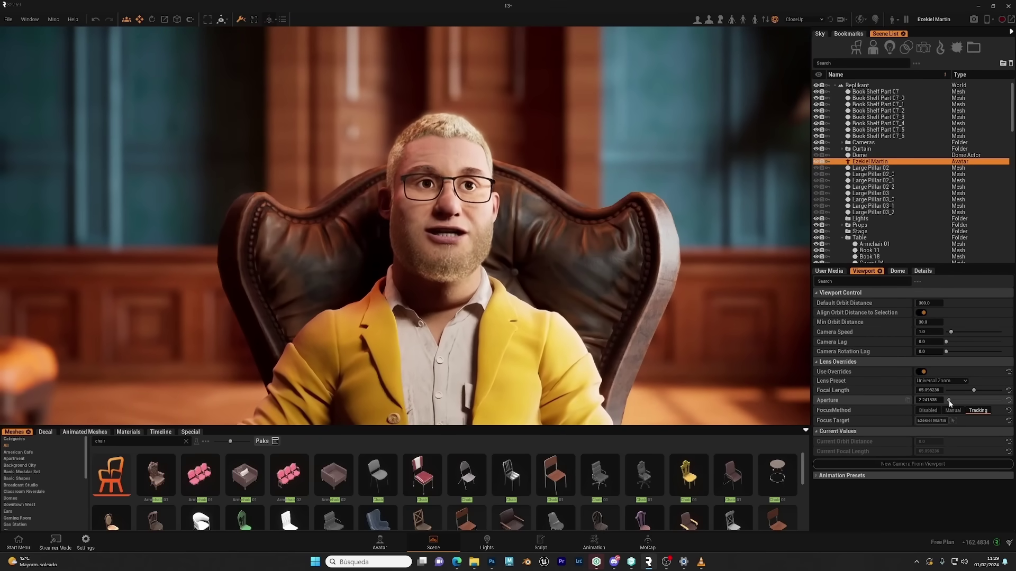
pyautogui.moveTo(948, 400); pyautogui.dragTo(945, 400)
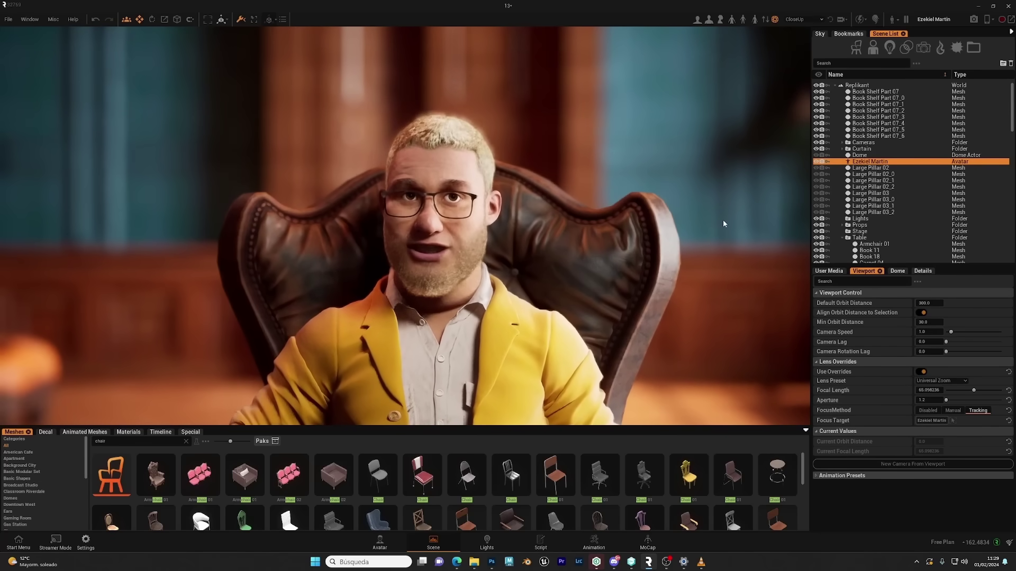
pyautogui.moveTo(946, 400); pyautogui.dragTo(968, 401)
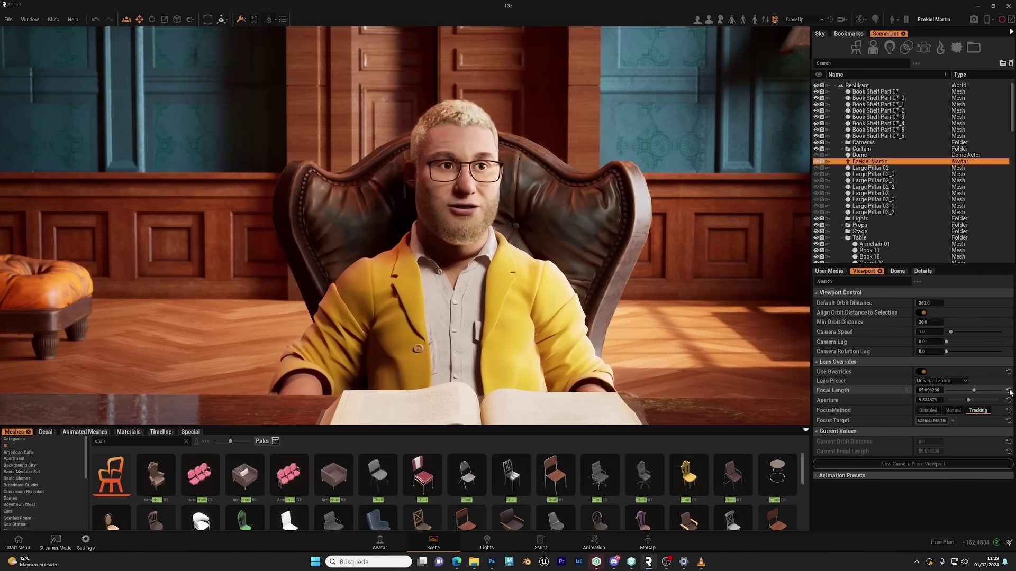
# Step: Toggle the lens overrides off and on to compare the views, also with the avatar's details open
pyautogui.click(922, 372)
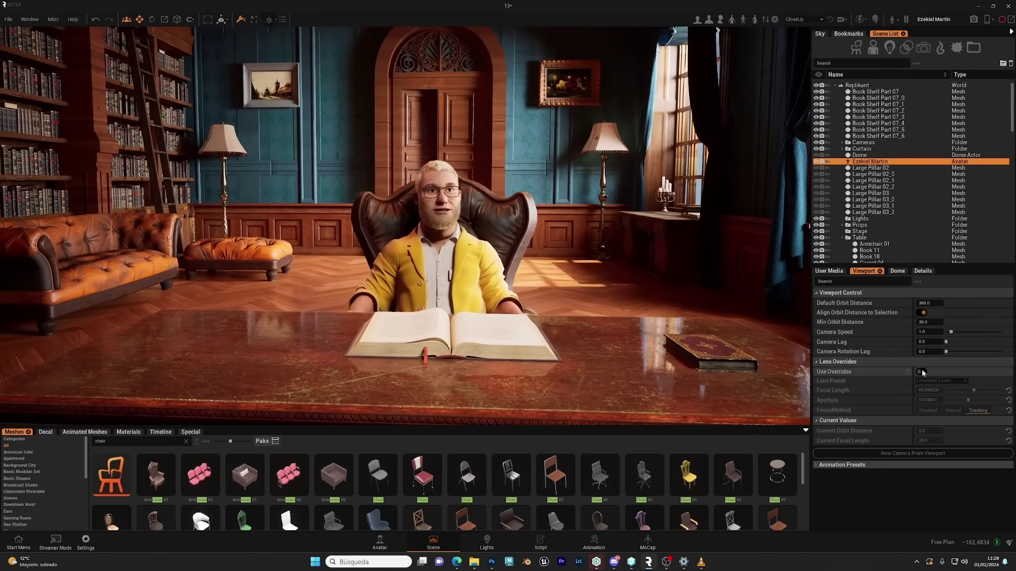
pyautogui.click(923, 373)
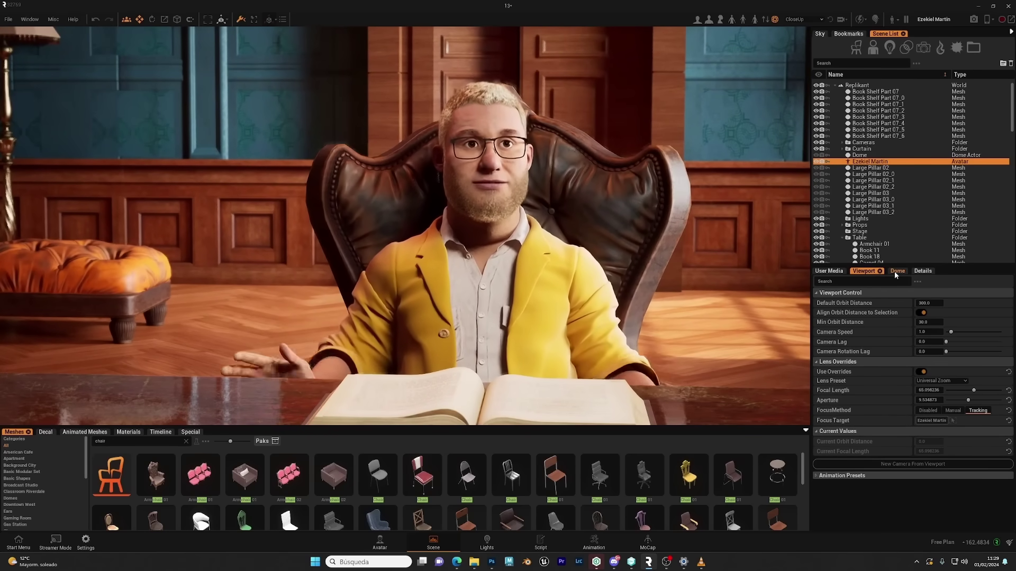
pyautogui.click(924, 272)
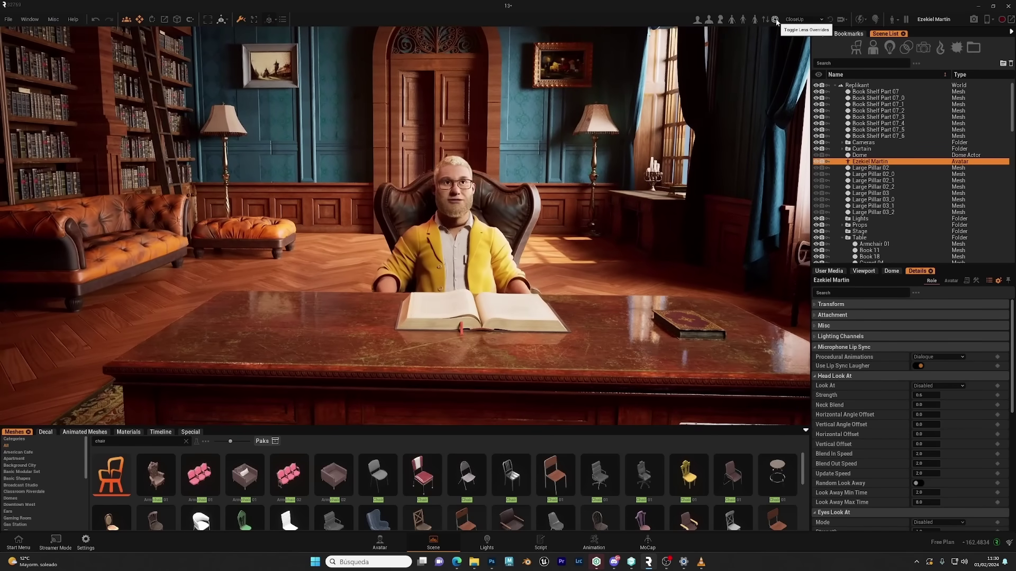
pyautogui.click(776, 19)
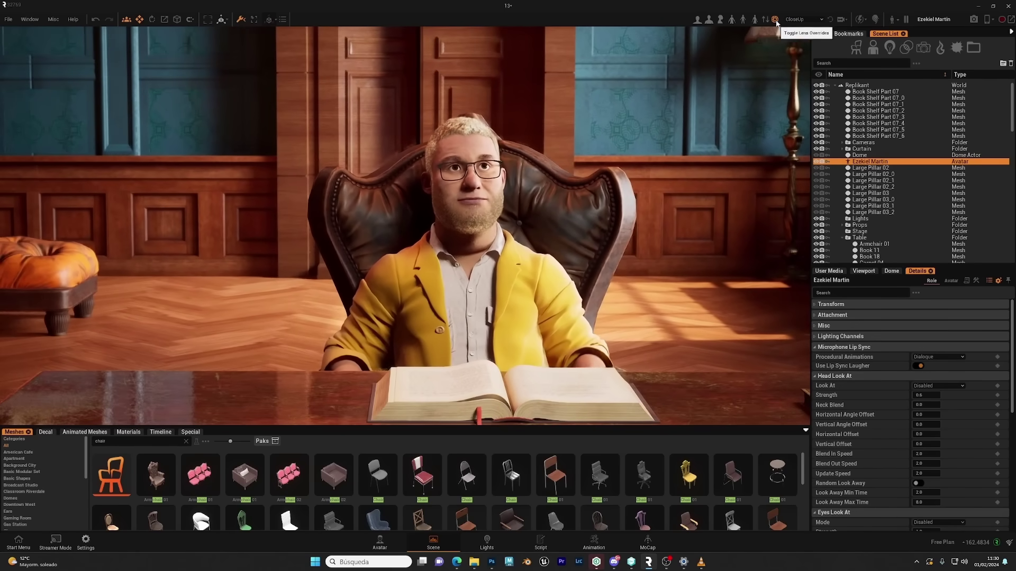
pyautogui.click(776, 21)
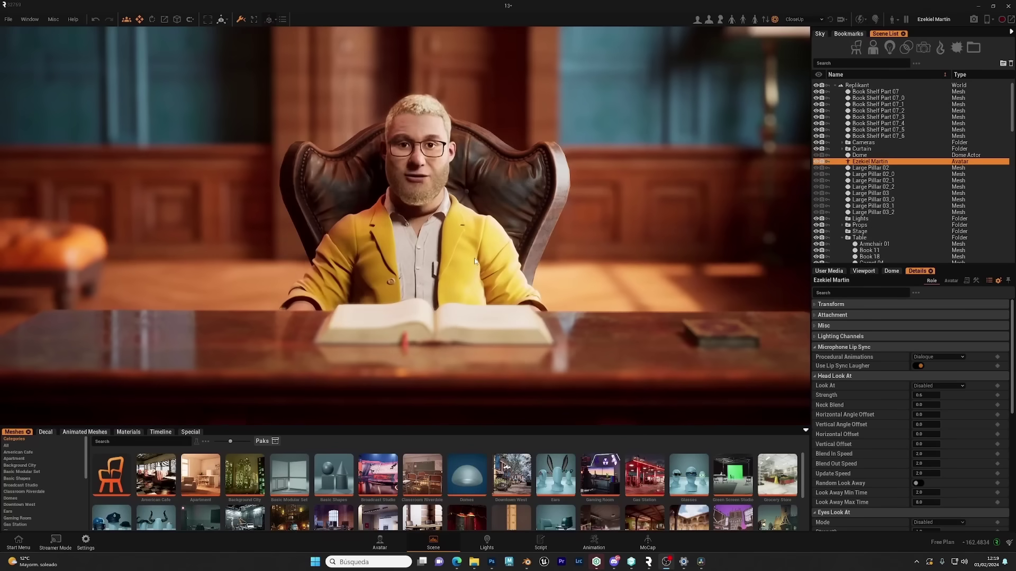
# Step: Switch to the Avatar workspace and turn on the lens overrides there
pyautogui.click(380, 547)
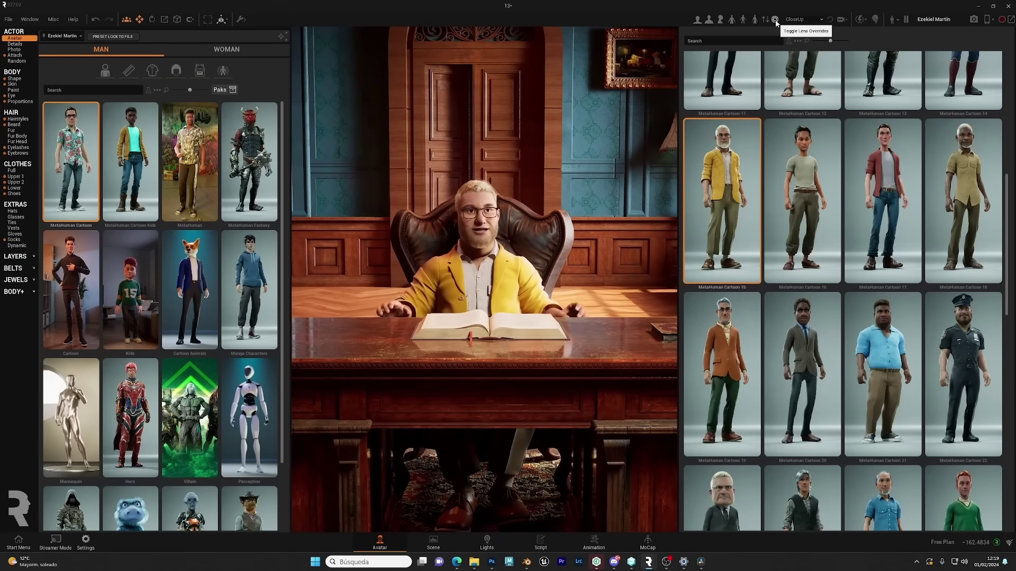
pyautogui.click(776, 21)
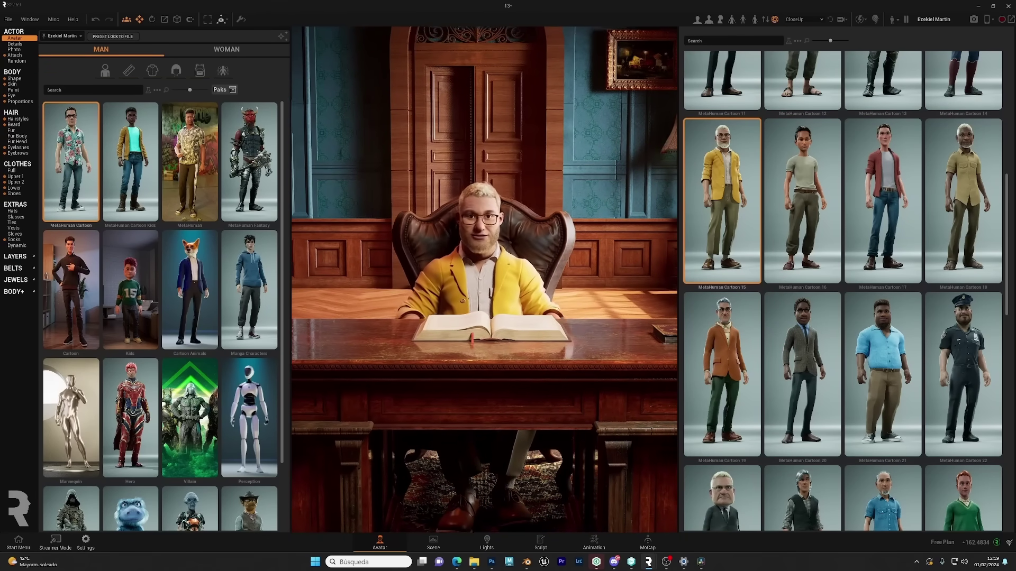